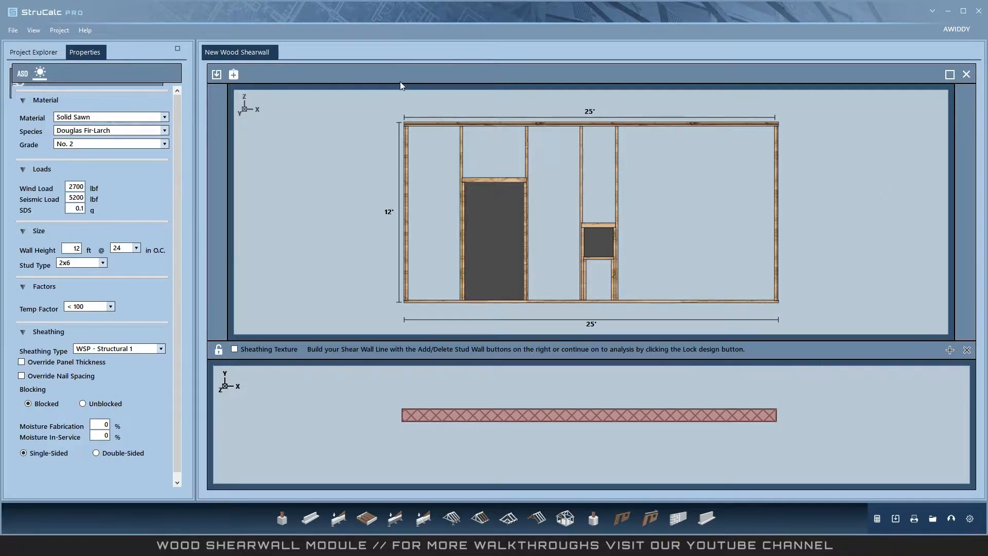
Switch the design method to LRFD and select 2x6 as the stud type.
left_click(24, 76)
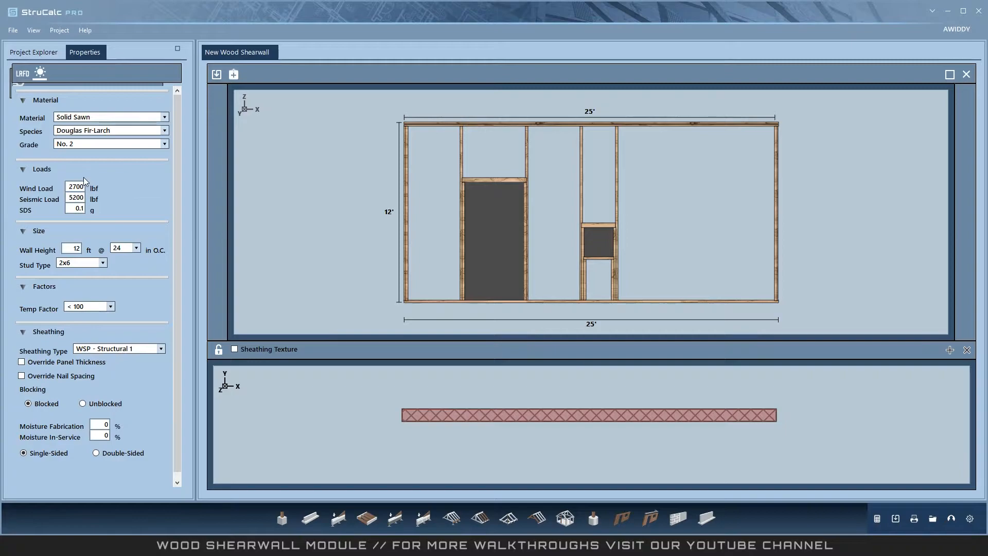
double_click(70, 196)
left_click(103, 263)
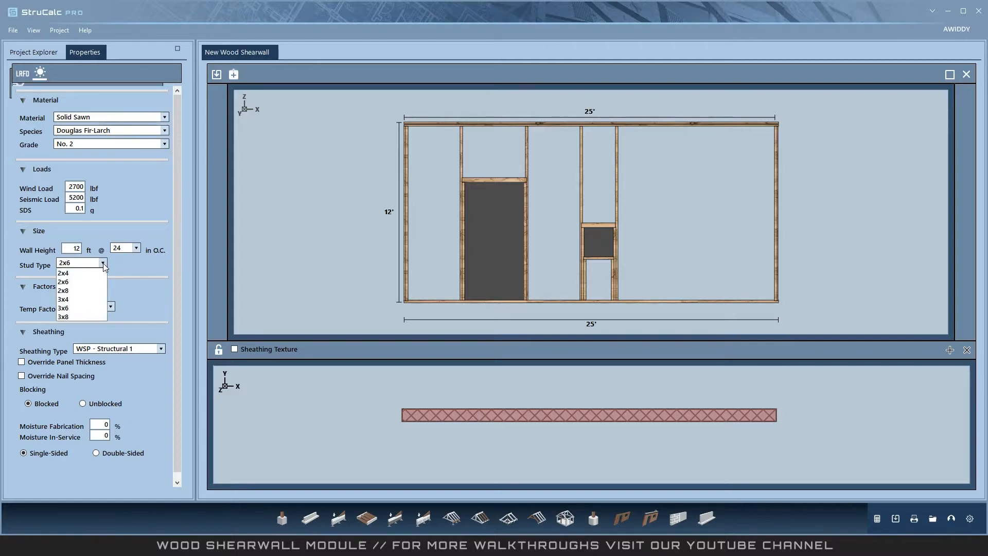
left_click(83, 282)
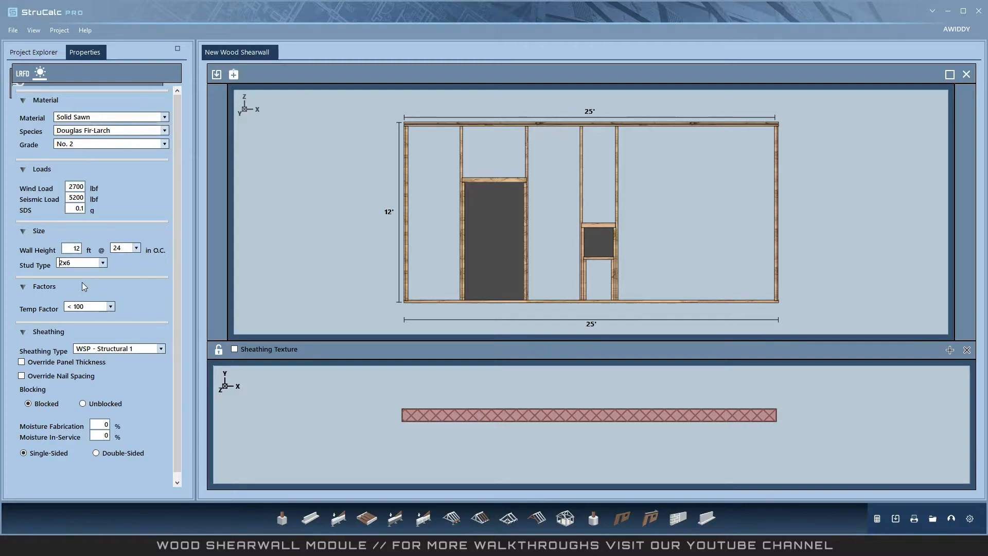
Set the wall height to 10 ft with studs at 16 in O.C., and the temperature factor to 100 - 125.
double_click(73, 248)
type("10")
left_click(124, 248)
left_click(122, 277)
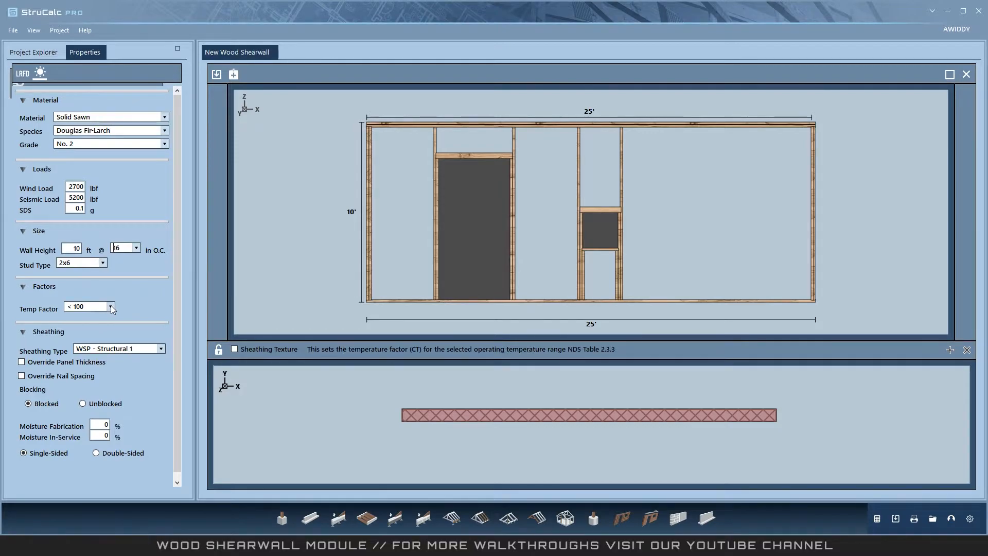
left_click(110, 306)
left_click(95, 325)
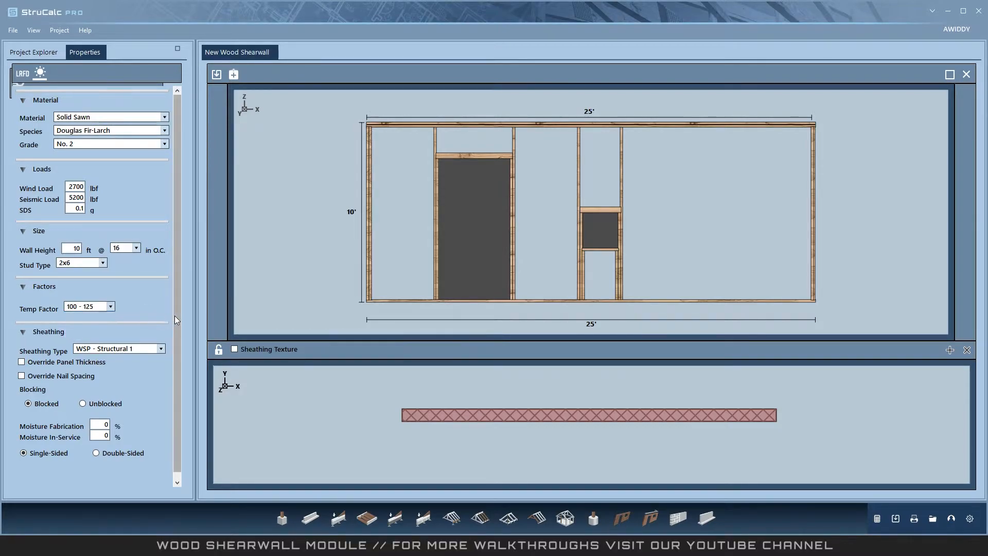
Set the sheathing type to WSP - Plywood and override the nail spacing at 6.
scroll(175, 316, "down", 1)
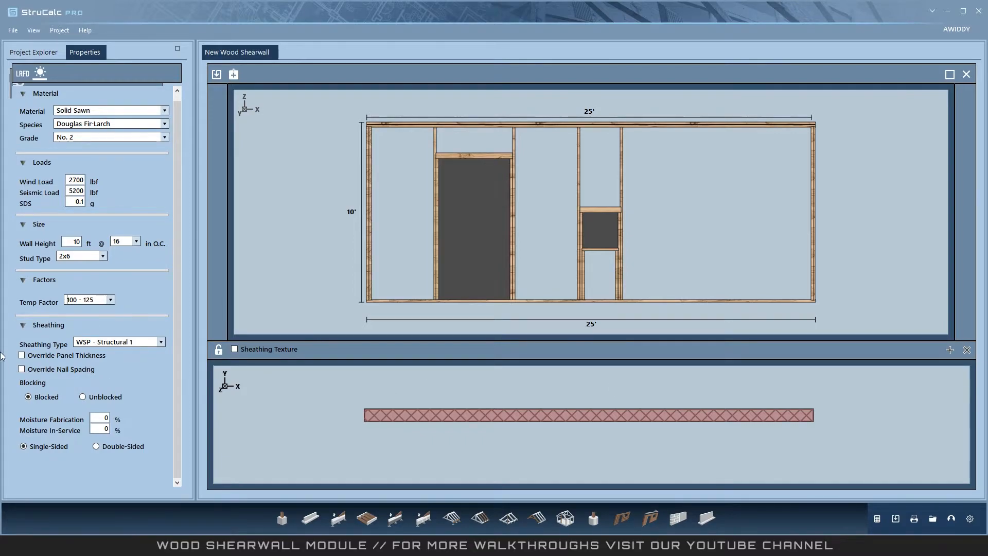
left_click(161, 342)
left_click(105, 371)
left_click(21, 369)
double_click(156, 371)
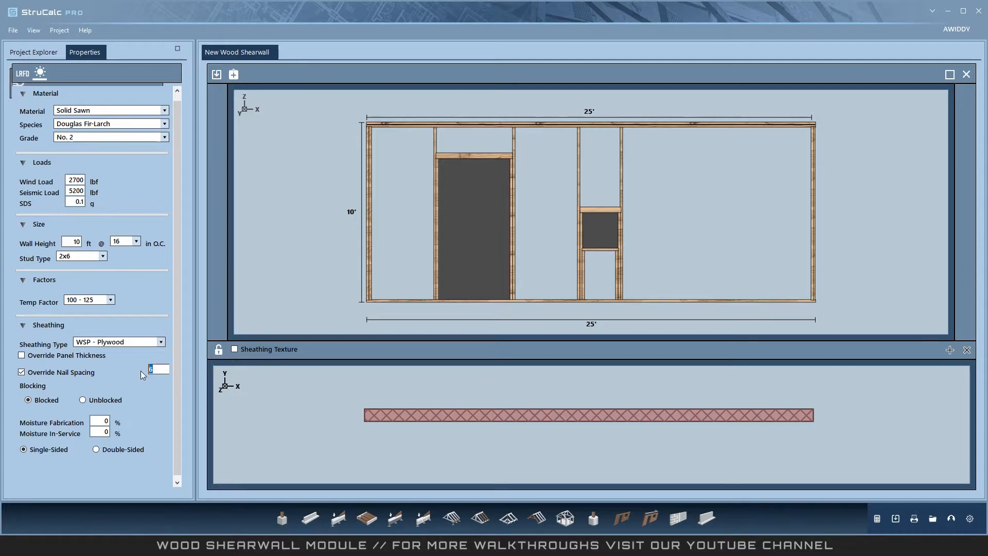
Keep the sheathing blocked, make it double-sided, and set both fabrication and in-service moisture to 25%.
left_click(85, 401)
left_click(46, 401)
double_click(106, 421)
type("25")
key("Tab")
type("25")
Add a 5 ft stud wall perpendicular to the end of the 25 ft wall.
left_click(950, 351)
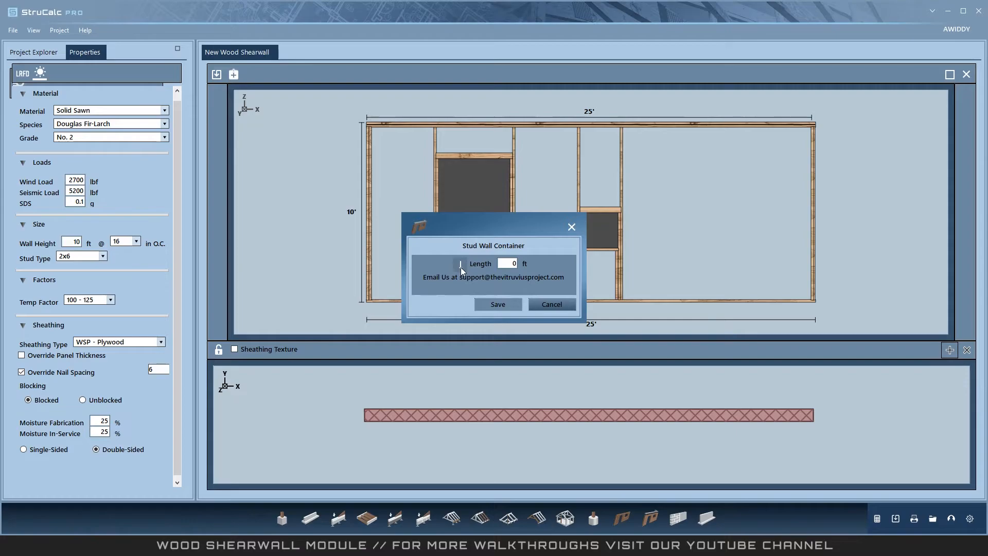
double_click(505, 263)
type("5")
left_click(497, 304)
Add a 10 ft stud wall parallel to the 25 ft wall at the end of the perpendicular wall.
double_click(507, 264)
left_click(509, 264)
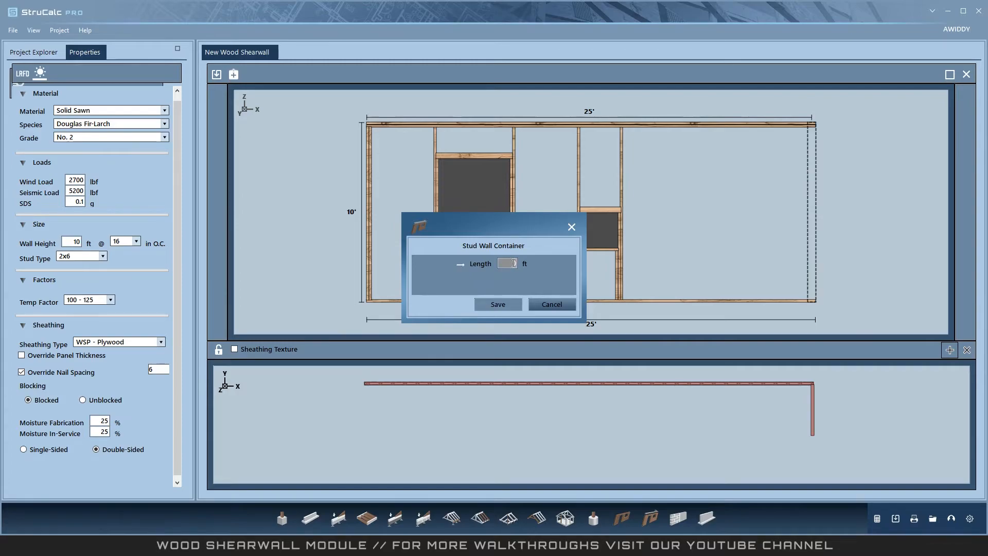
type("1")
left_click(506, 308)
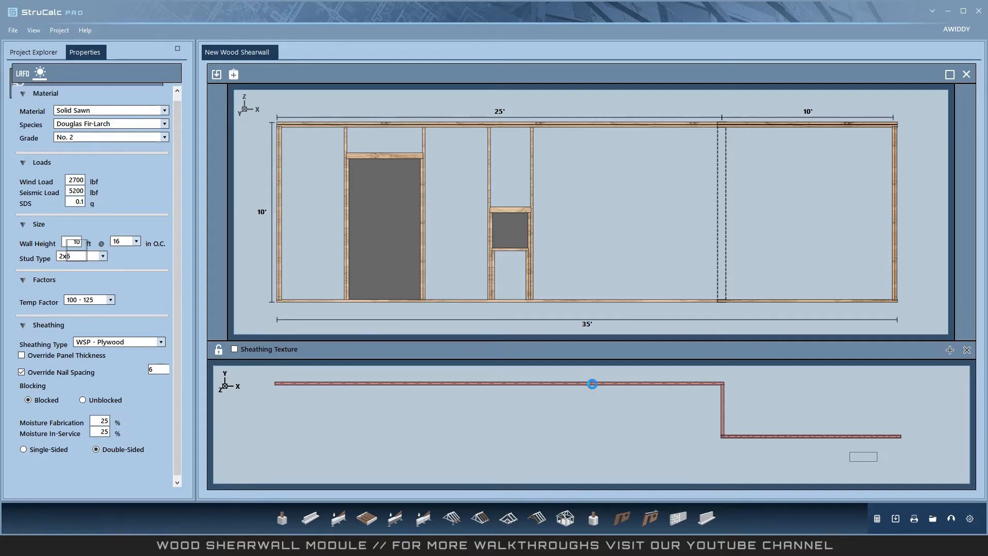
Open the 25 ft stud wall, calculate it and save it back to the shearwall line.
double_click(592, 384)
left_click(216, 75)
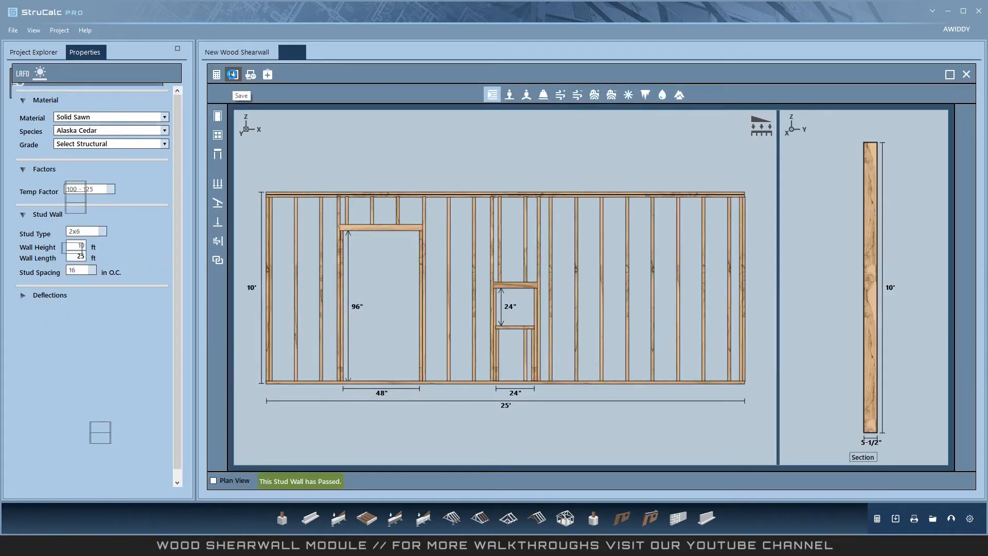
left_click(233, 74)
Open the perpendicular 5 ft stud wall, calculate it and save it to the shearwall line.
double_click(721, 411)
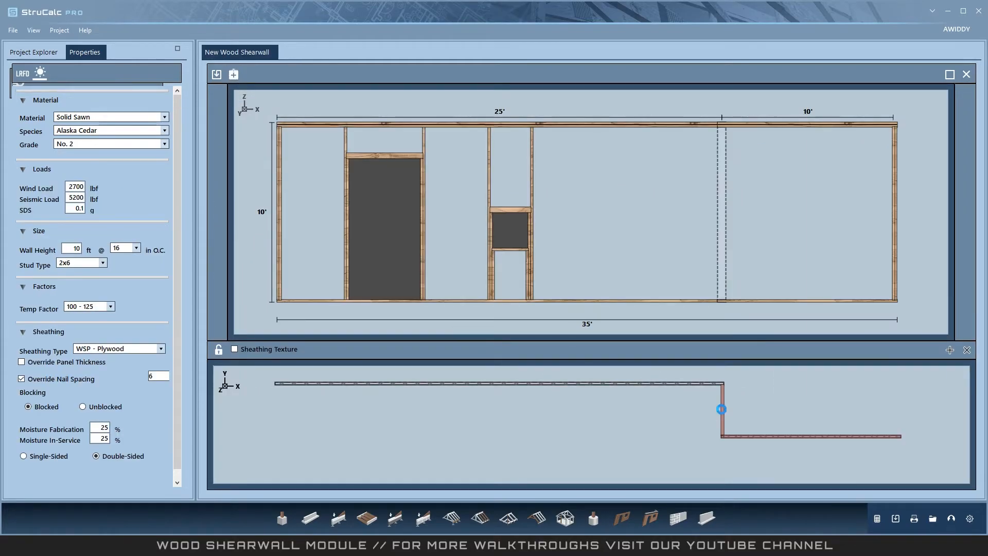
left_click(217, 74)
left_click(233, 75)
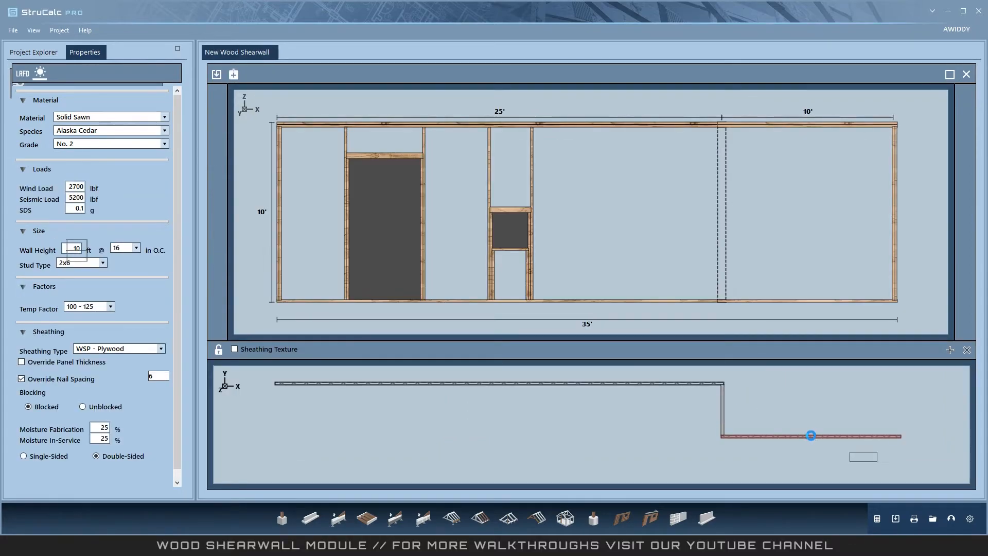
Open the 10 ft stud wall and add a door named "Door", 78 in high and 36 in wide with 2" framing clearance.
double_click(810, 435)
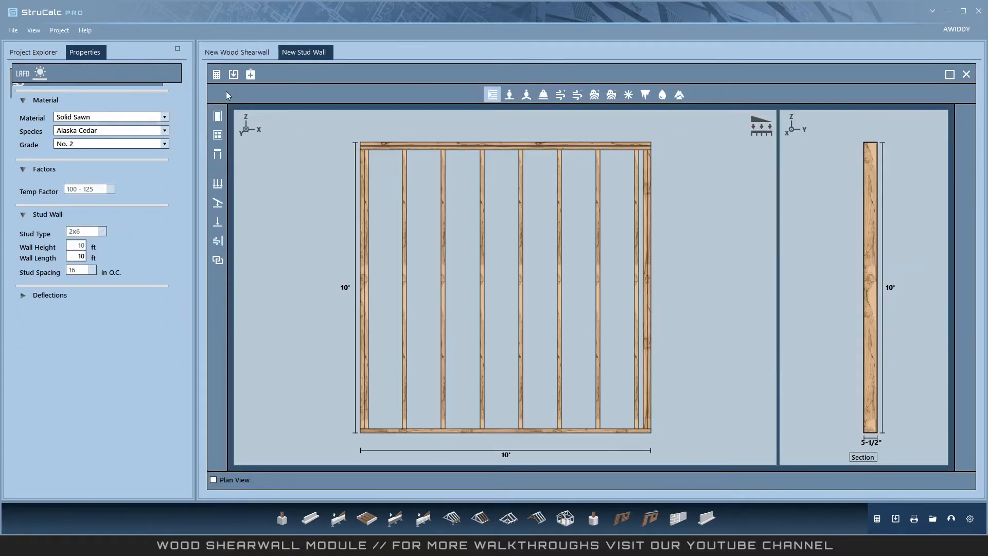
left_click(217, 117)
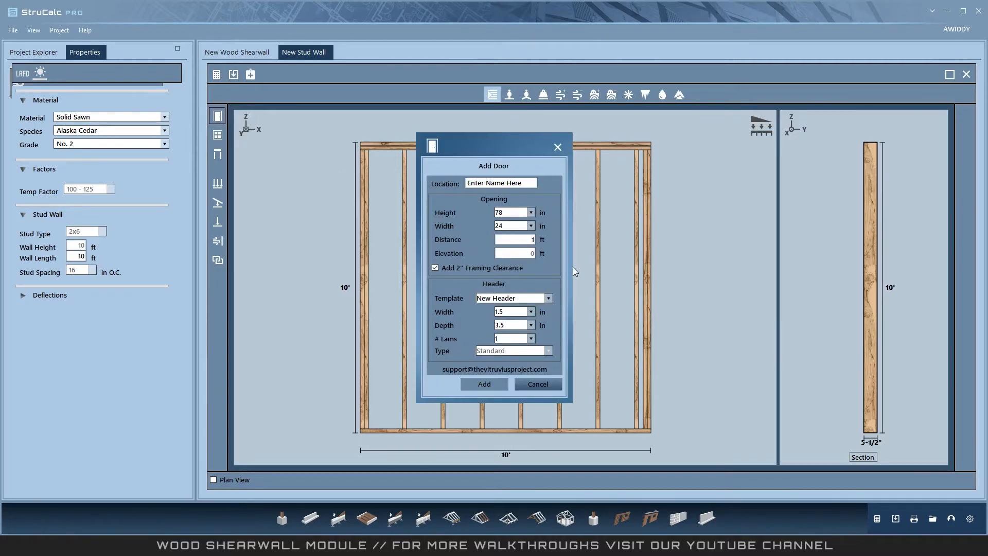
left_click(475, 183)
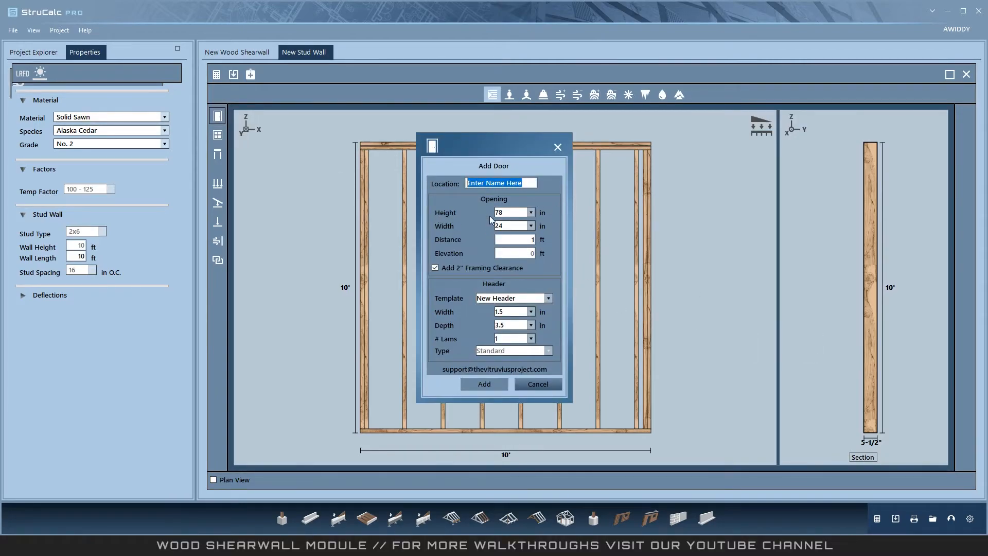
type("Door")
left_click(512, 227)
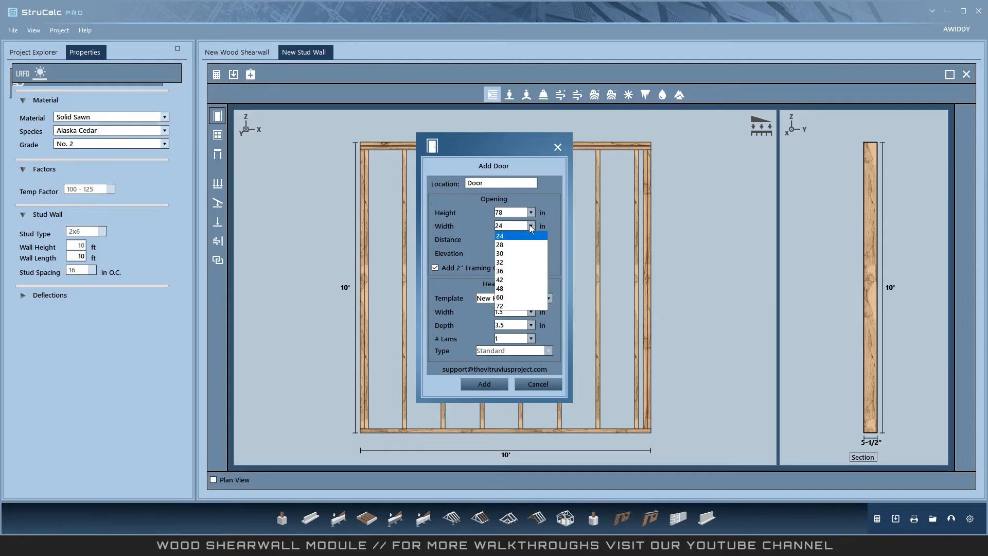
left_click(502, 272)
key("Tab")
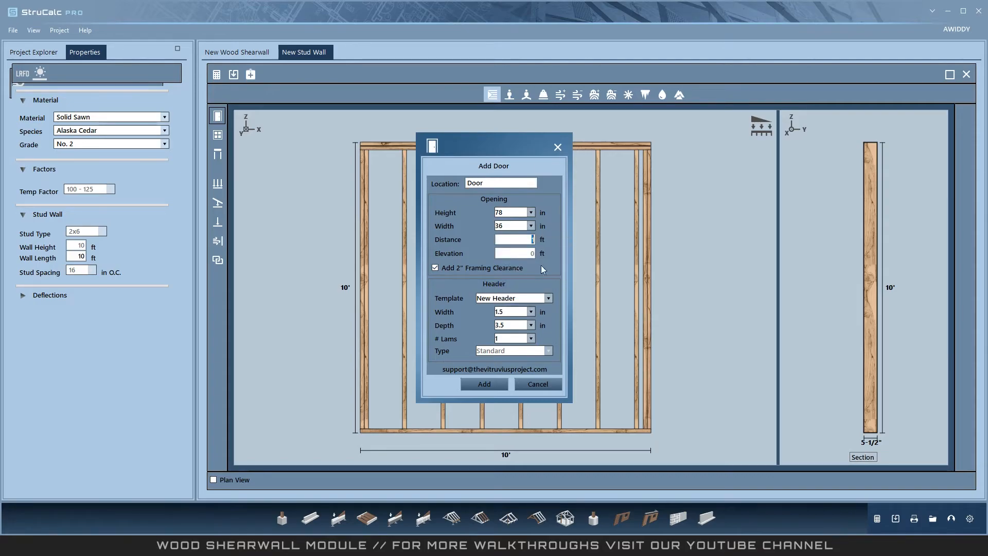
left_click(489, 381)
Add a 40 lbf/ft uniform live load to the 10 ft wall, then calculate and save the wall.
left_click(217, 183)
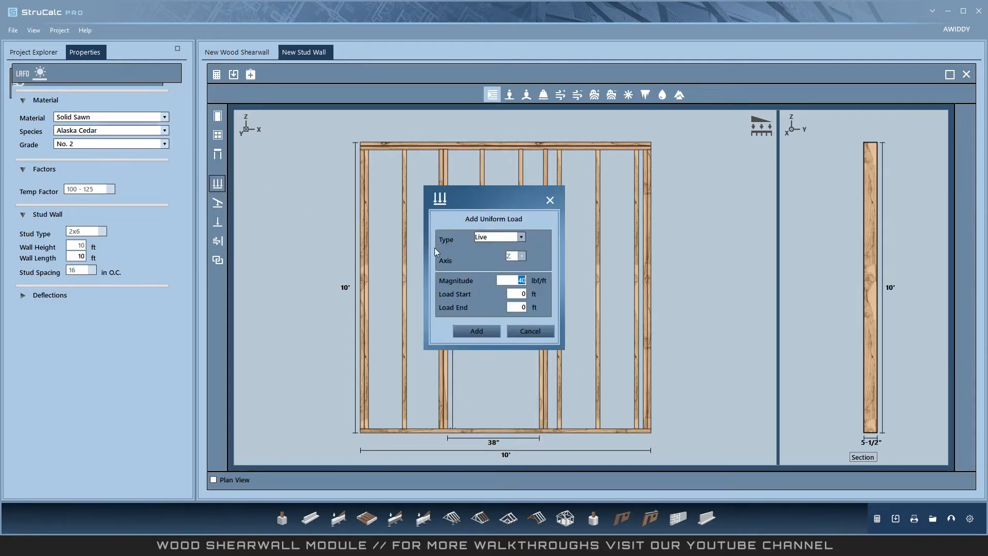
left_click(491, 335)
left_click(216, 75)
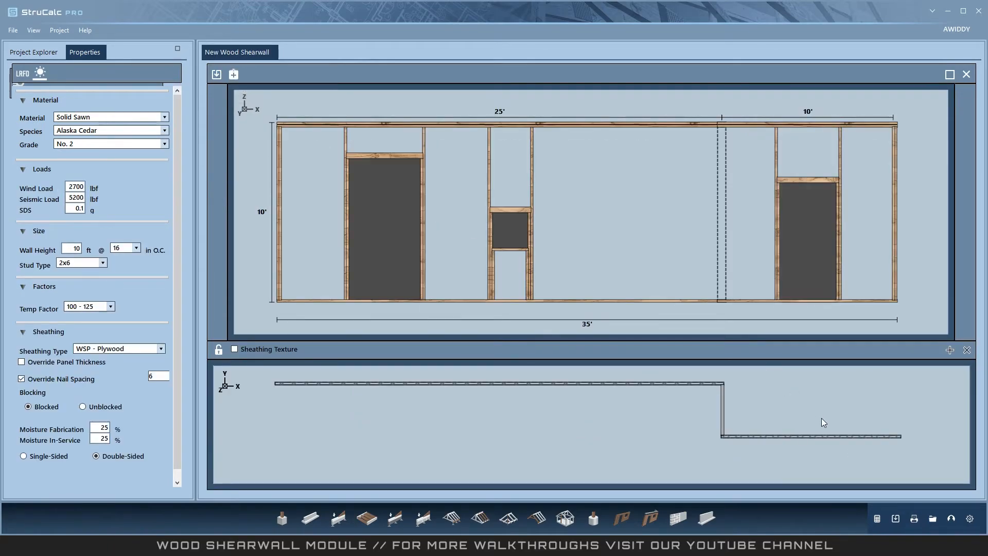
Set the wood species to Douglas Fir-Larch and lock the shearwall design.
left_click(166, 130)
left_click(96, 228)
left_click(218, 351)
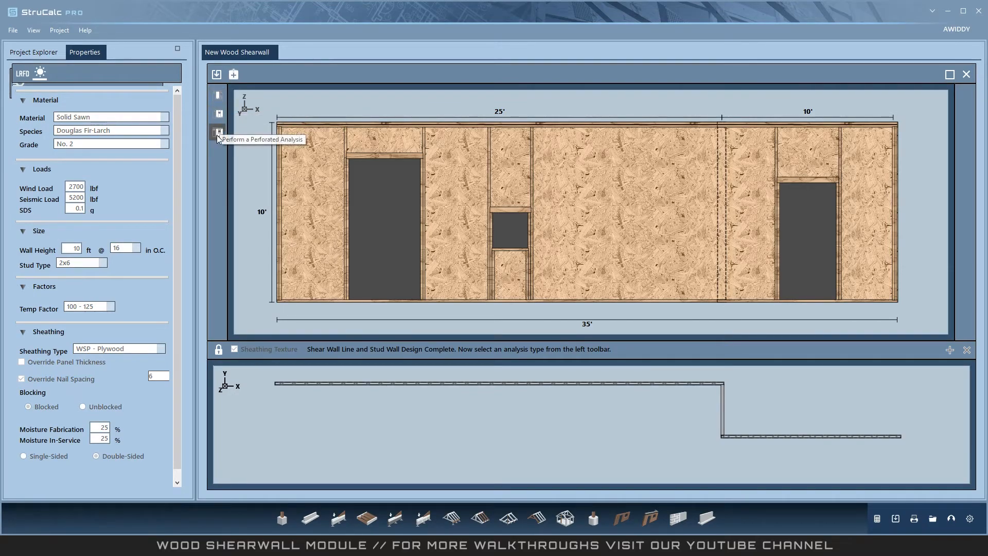
Calculate a full height segmented analysis running from the first to the last wall segment.
left_click(218, 95)
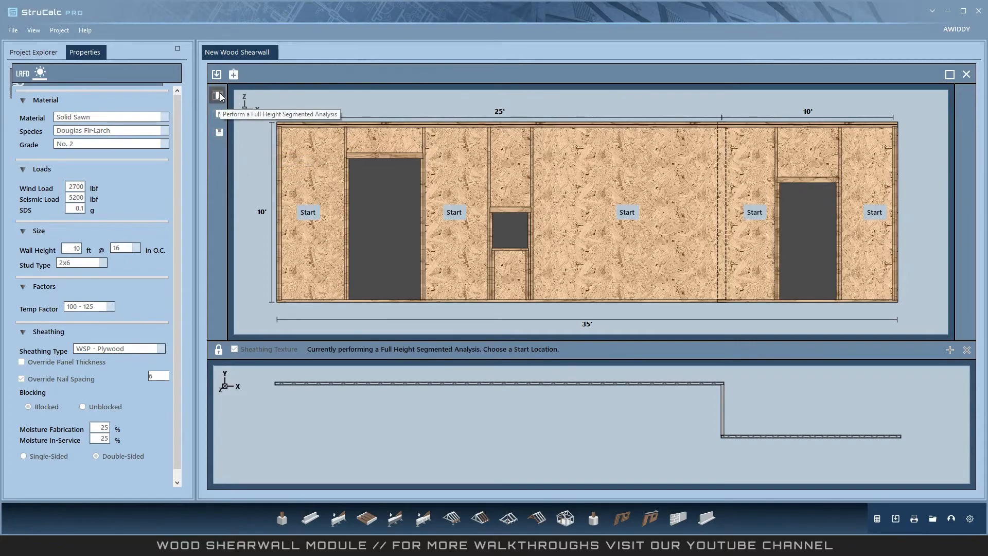
left_click(307, 216)
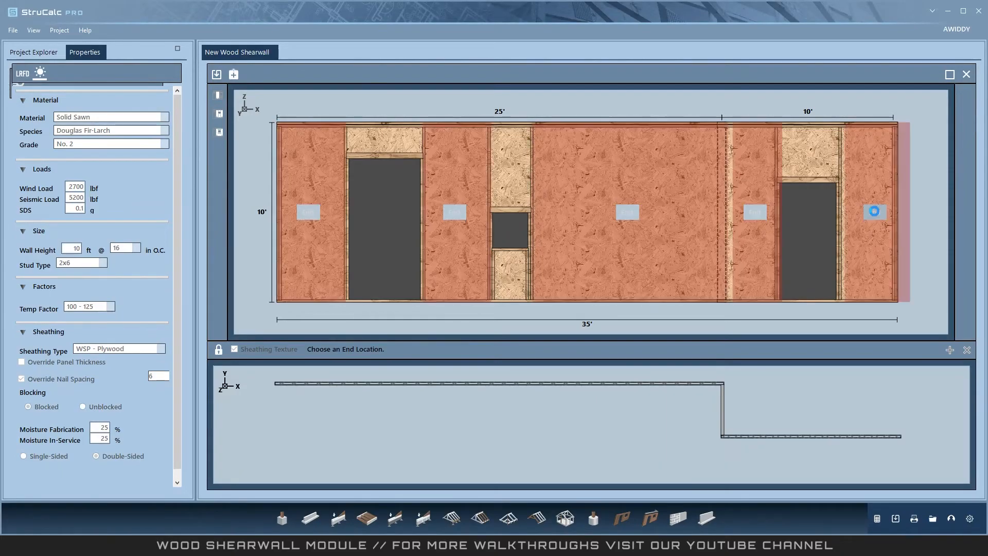
left_click(871, 212)
left_click(217, 78)
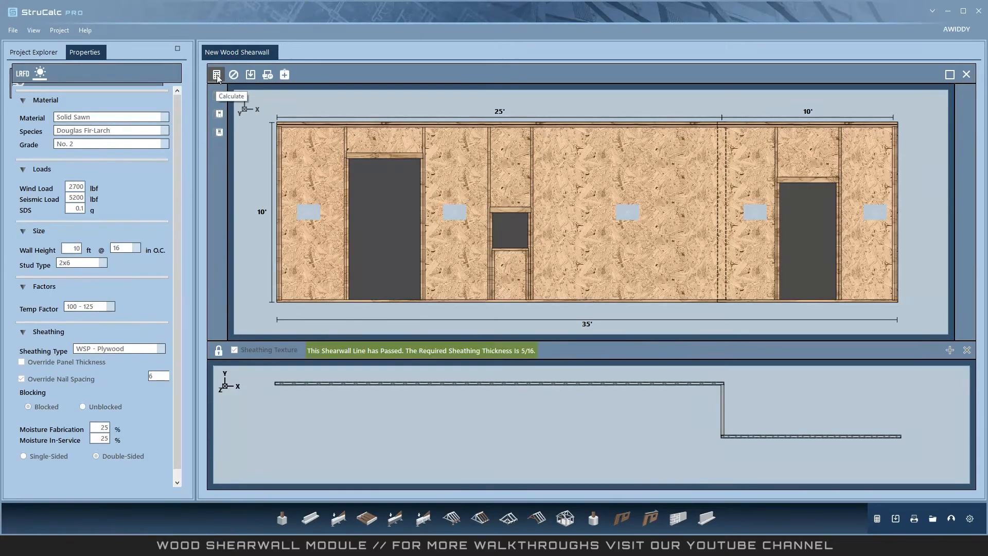
Generate a print preview of the shearwall report, check its diagram option and close the preview.
left_click(265, 79)
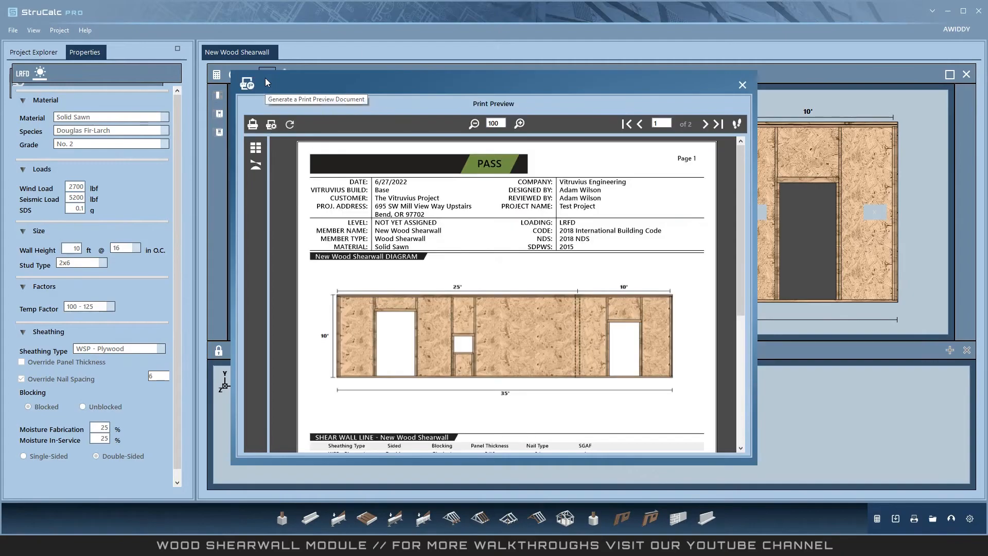
left_click(256, 166)
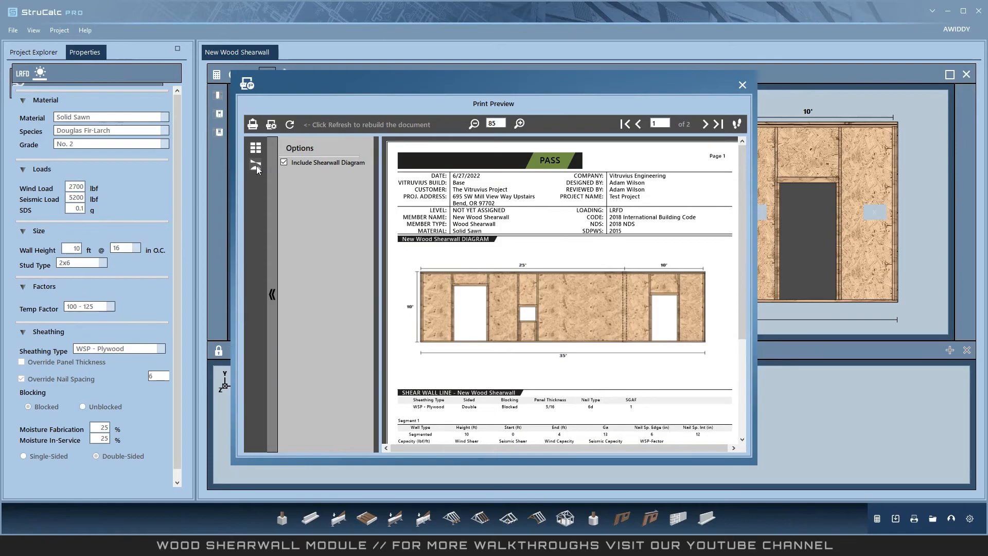
left_click(741, 85)
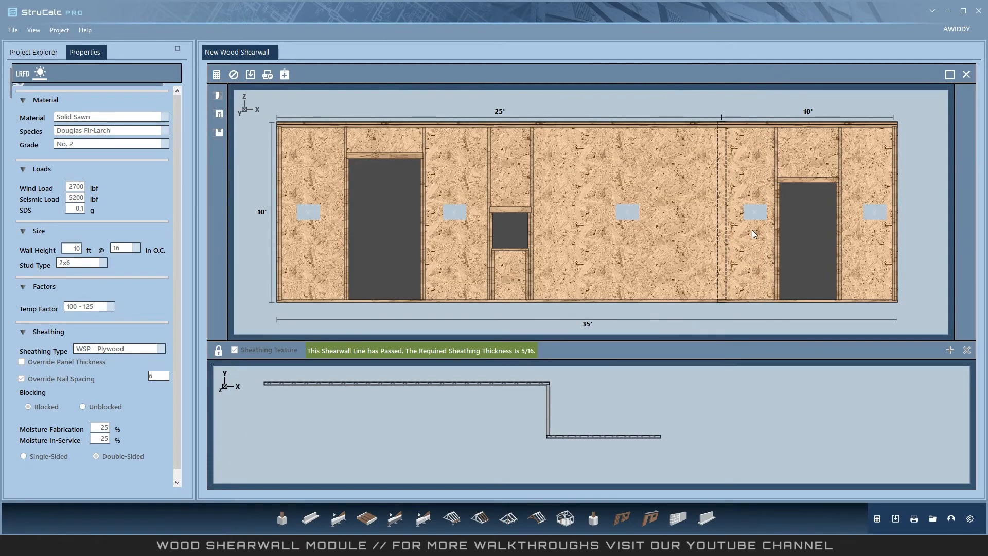